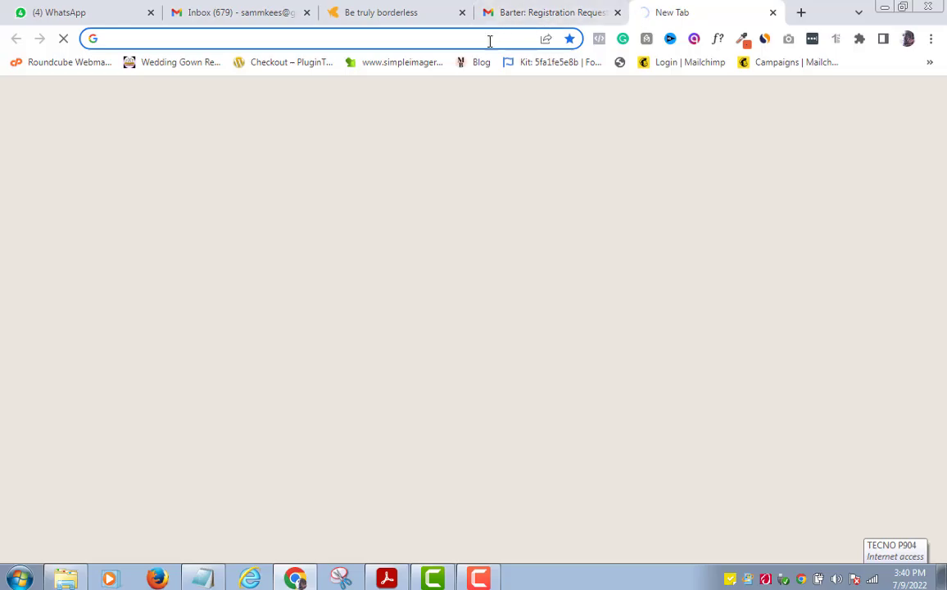
# Step: Load barter.me in the new Chrome tab, trimming the autocompleted /login path
pyautogui.click(490, 40)
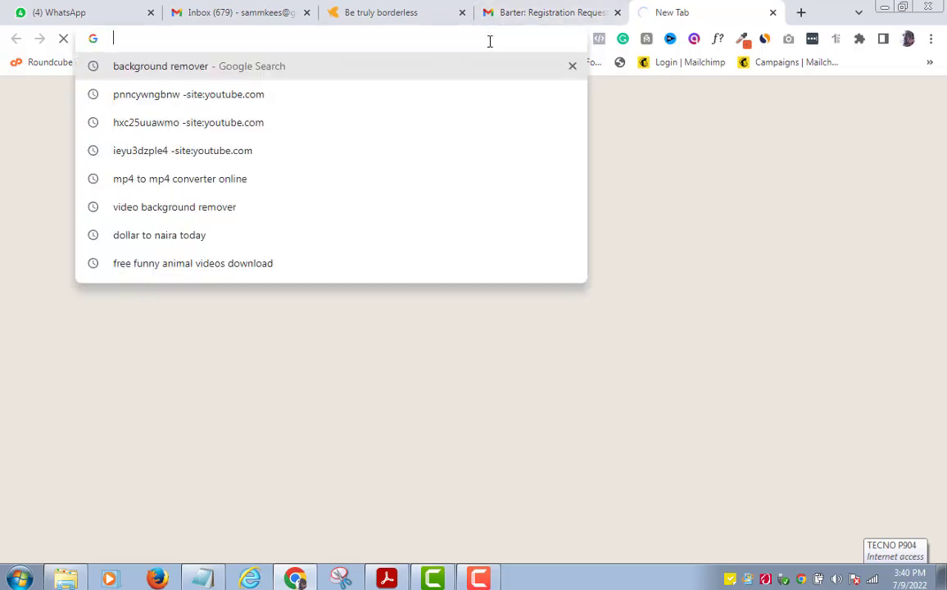
pyautogui.write('barter')
pyautogui.press('Right')
pyautogui.press('BackSpace')
pyautogui.press('BackSpace')
pyautogui.press('BackSpace')
pyautogui.press('BackSpace')
pyautogui.press('BackSpace')
pyautogui.press('BackSpace')
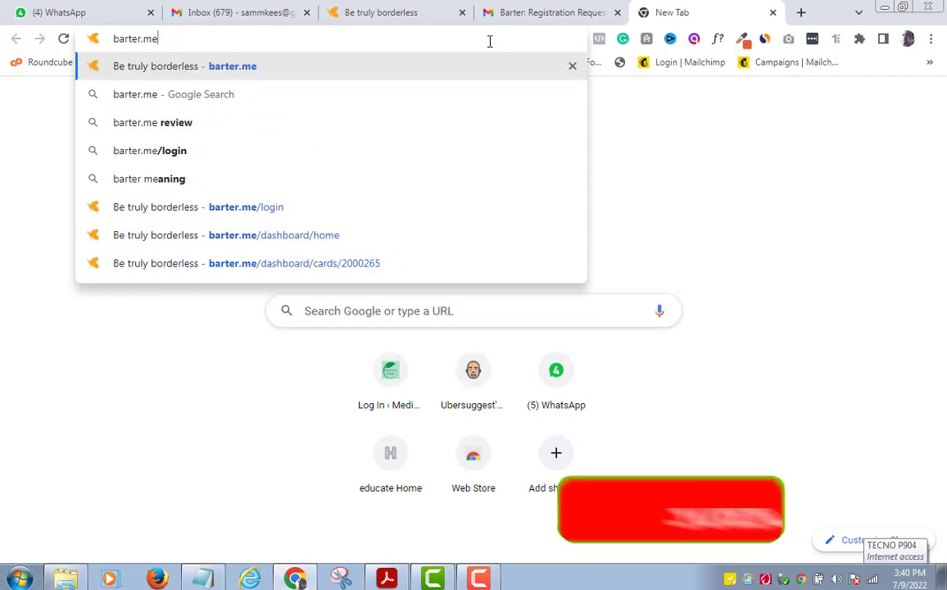
pyautogui.click(148, 38)
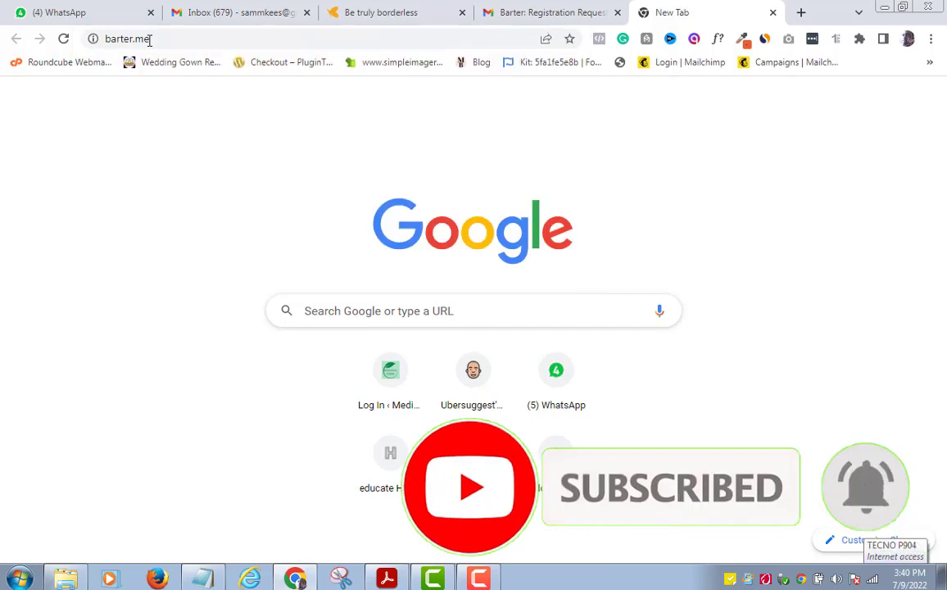
pyautogui.press('Return')
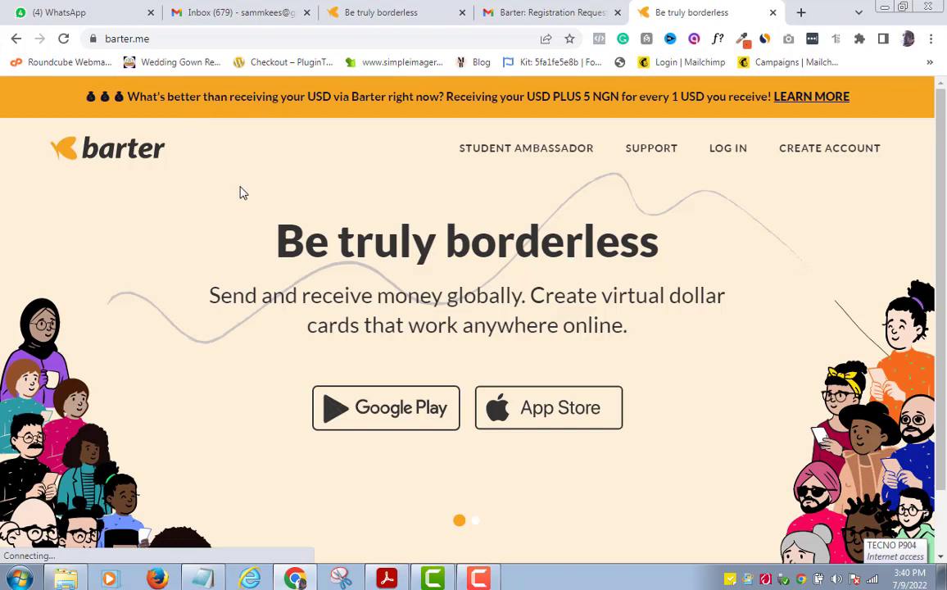
# Step: Open the account sign-up form and enter the user's name, password and password confirmation
pyautogui.click(835, 150)
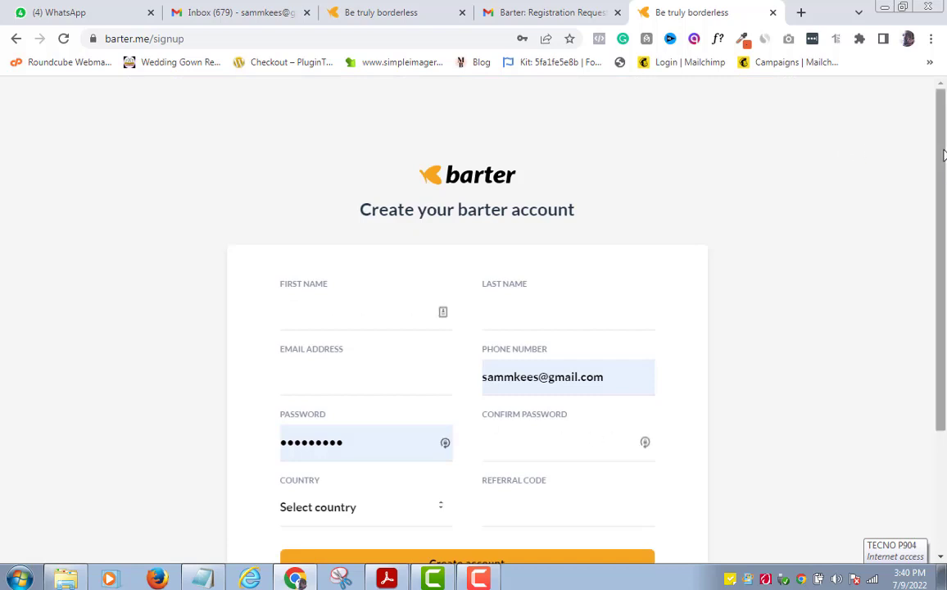
pyautogui.scroll(-1, 942, 156)
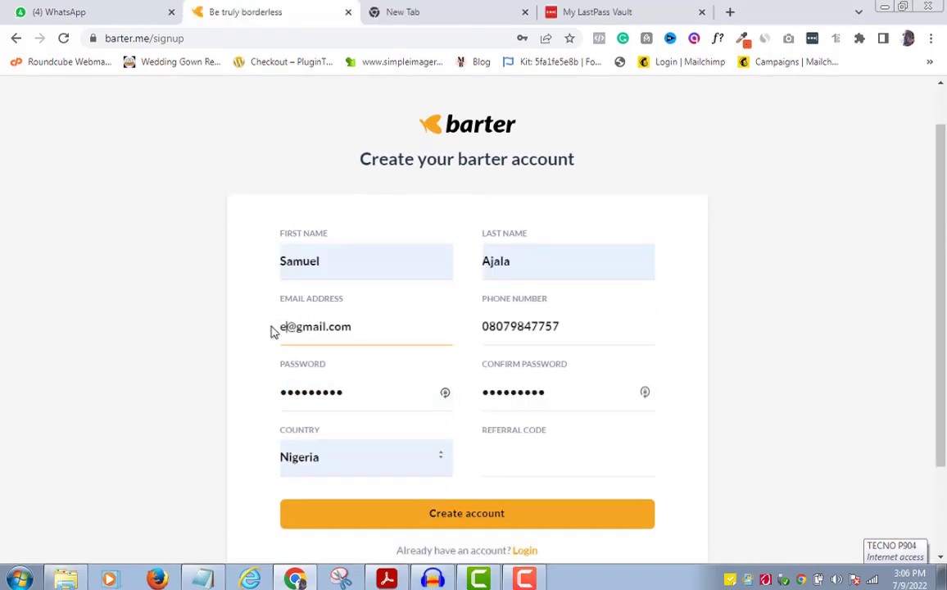
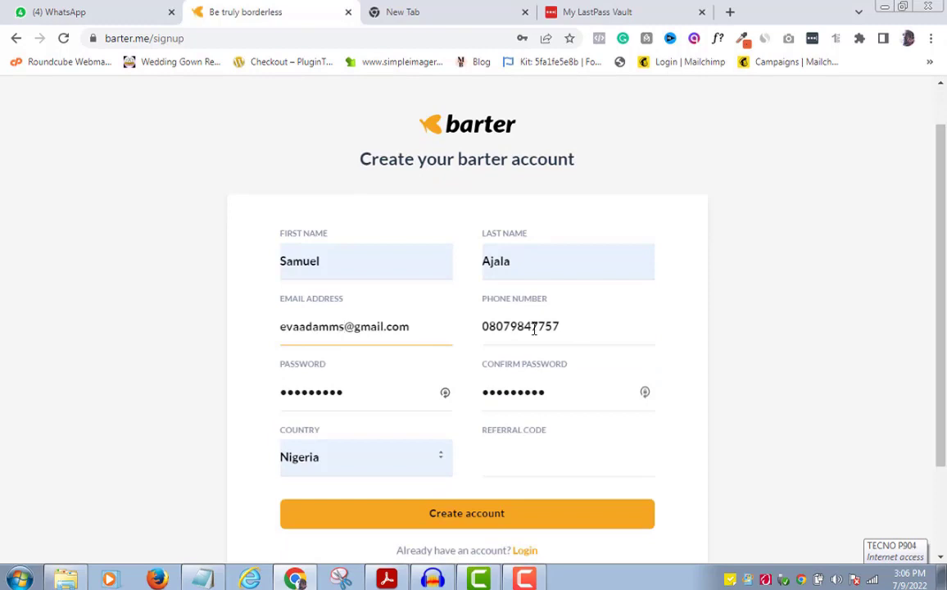
pyautogui.moveTo(365, 391); pyautogui.dragTo(275, 395)
pyautogui.write('••')
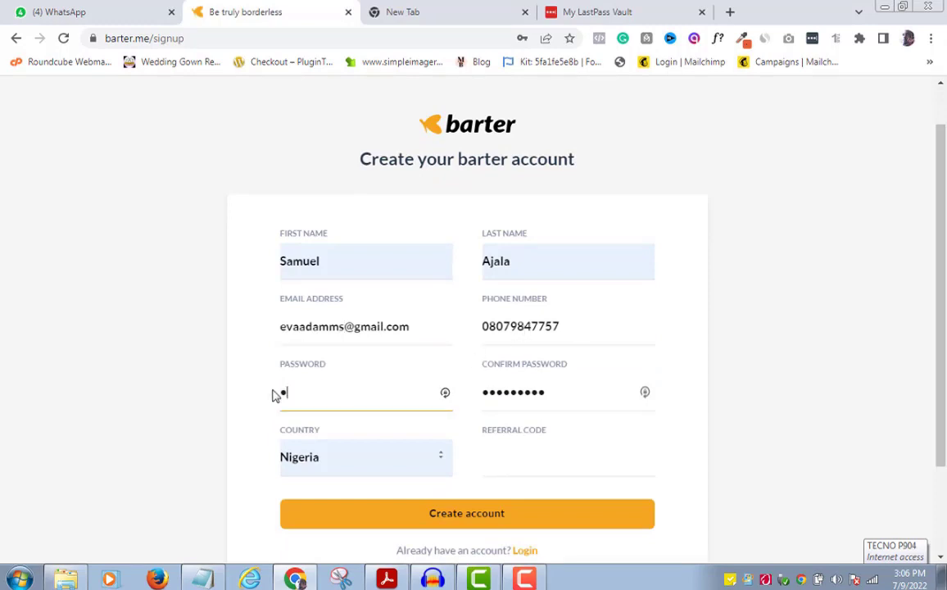
pyautogui.moveTo(590, 394); pyautogui.dragTo(457, 396)
pyautogui.write('•••••••••')
# Step: Review the completed sign-up form and submit it to create the Barter account
pyautogui.scroll(-1, 918, 462)
pyautogui.scroll(1, 919, 462)
pyautogui.scroll(-1, 938, 456)
pyautogui.scroll(1, 920, 459)
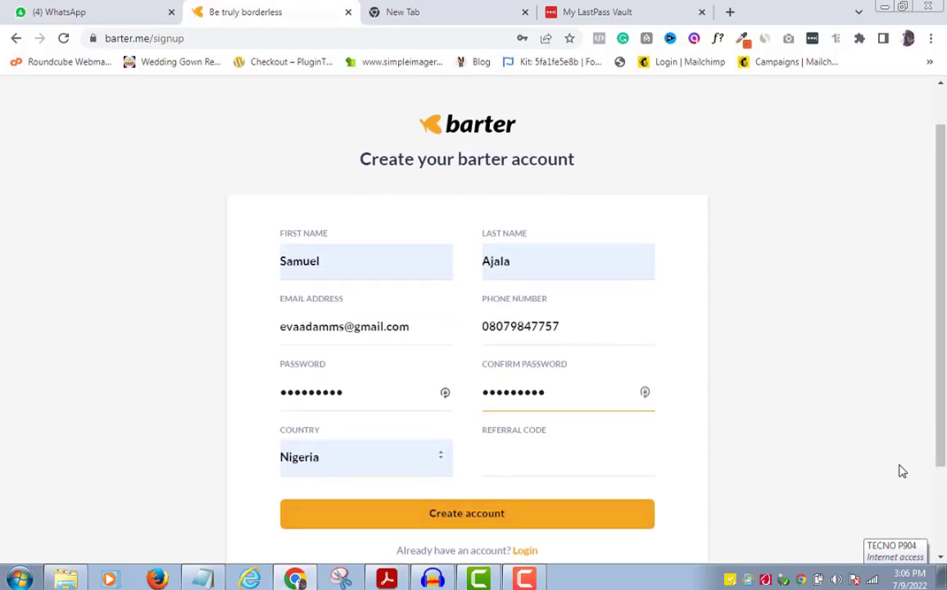
pyautogui.scroll(-1, 943, 469)
pyautogui.scroll(1, 943, 469)
pyautogui.scroll(-1, 938, 456)
pyautogui.scroll(1, 919, 459)
pyautogui.scroll(-1, 922, 459)
pyautogui.scroll(1, 916, 459)
pyautogui.scroll(-1, 937, 456)
pyautogui.scroll(1, 920, 459)
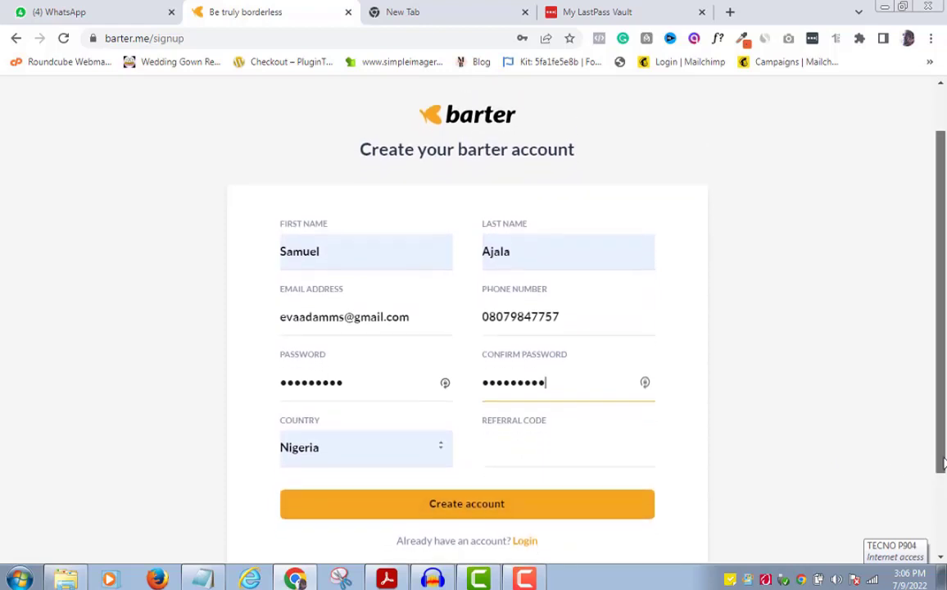
pyautogui.scroll(-1, 834, 416)
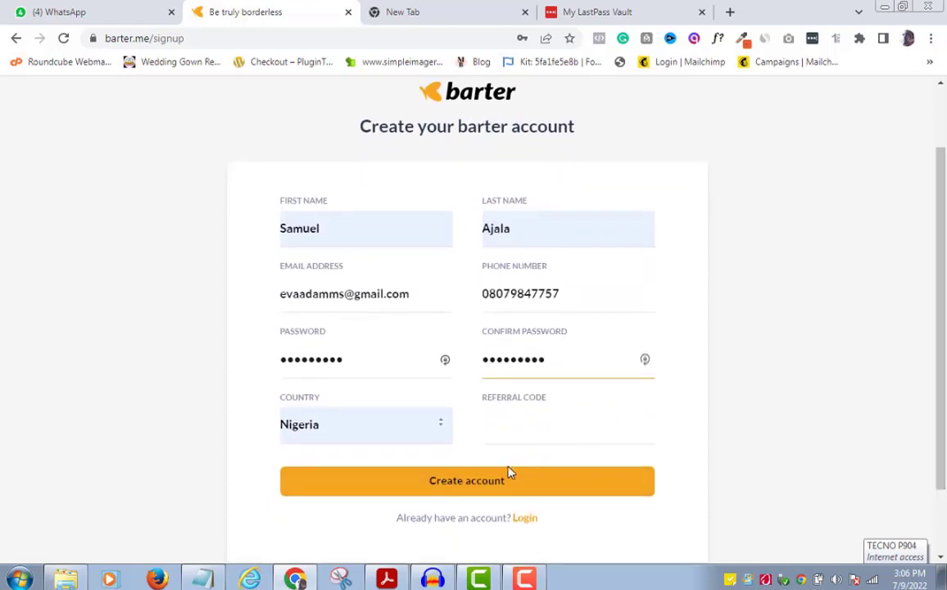
pyautogui.click(488, 484)
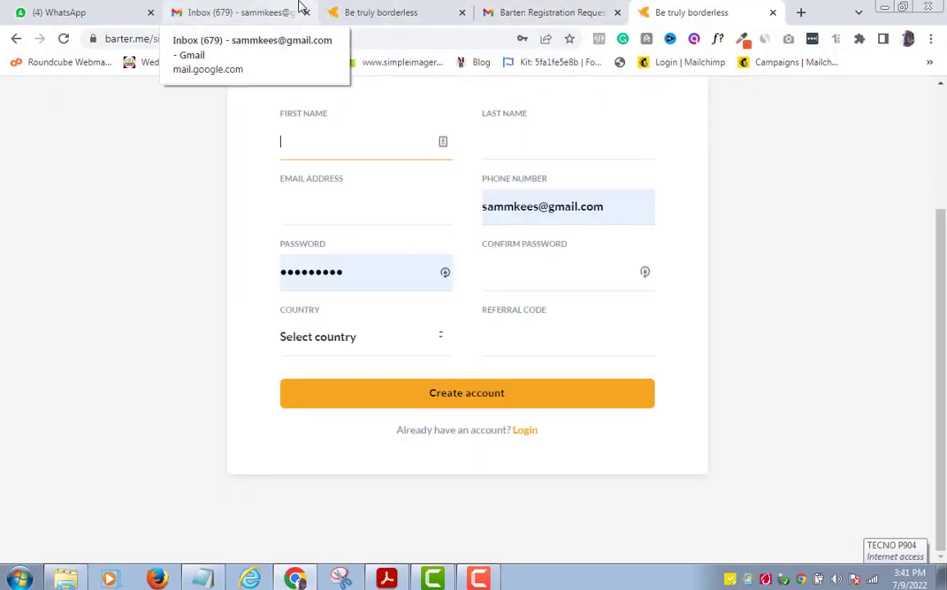
# Step: Switch to the Gmail tab and expand the folder list to reveal Spam
pyautogui.click(263, 10)
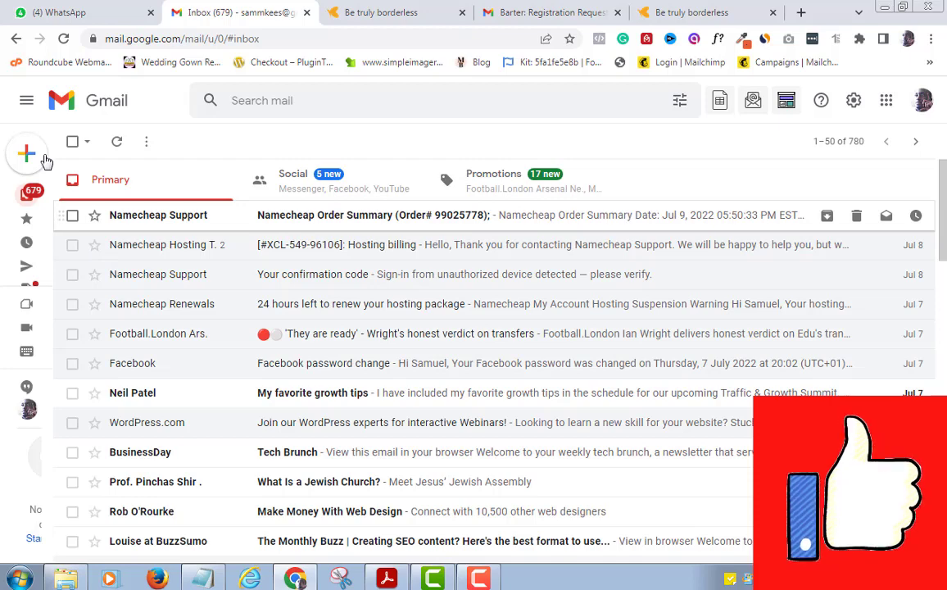
pyautogui.moveTo(46, 197)
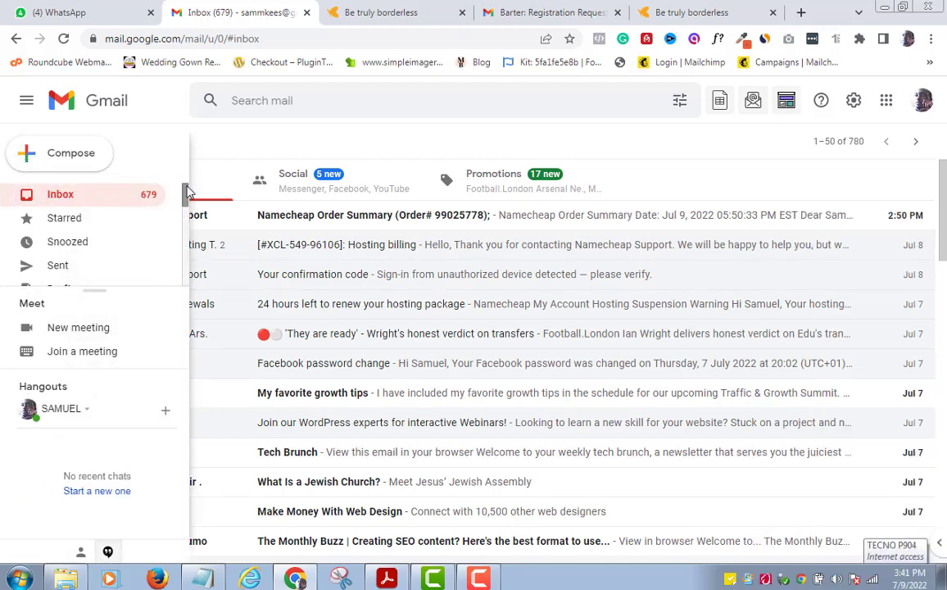
pyautogui.moveTo(187, 192); pyautogui.dragTo(186, 273)
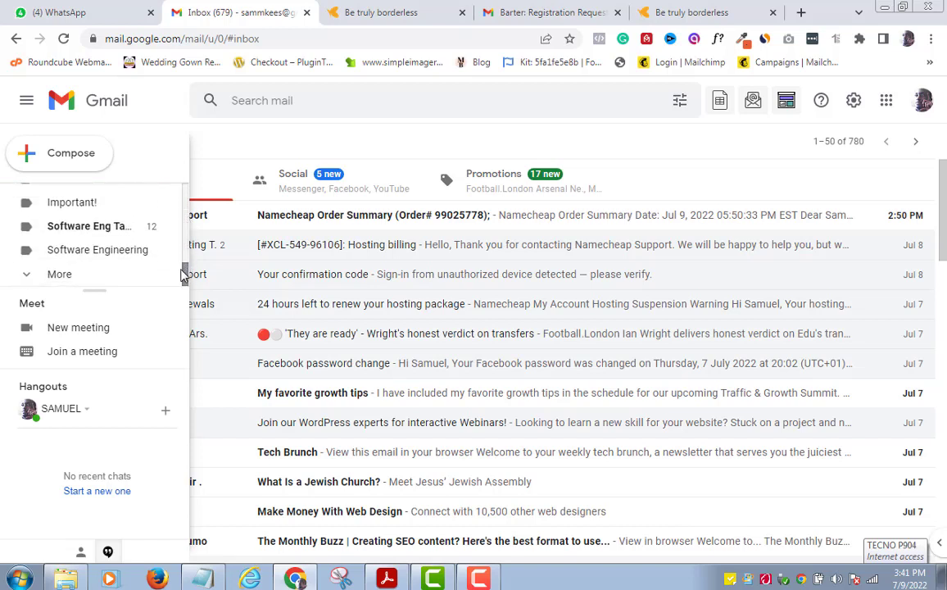
pyautogui.click(182, 274)
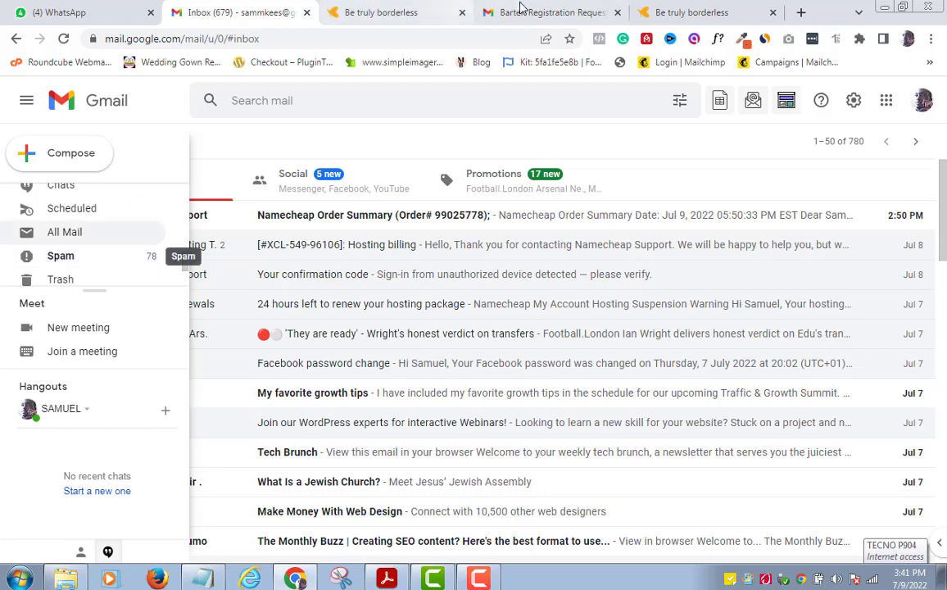
# Step: Open the Barter: Registration Request email from the other account's Spam, then focus Barter's code field
pyautogui.click(549, 12)
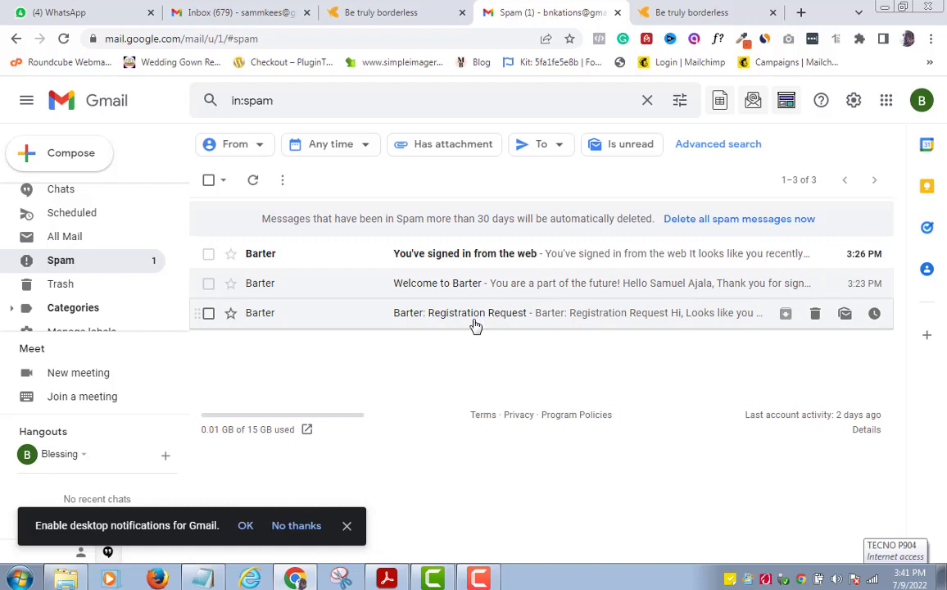
pyautogui.click(476, 326)
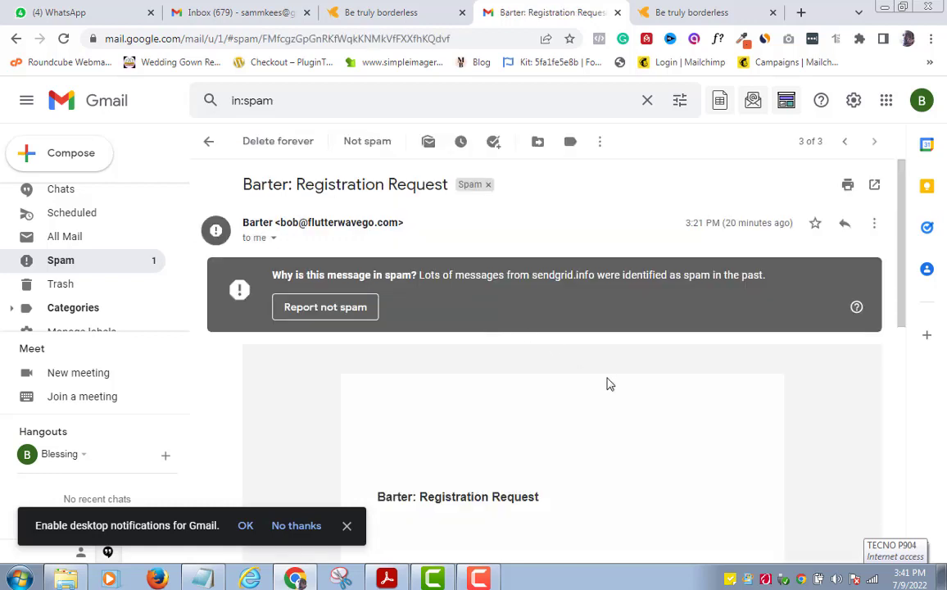
pyautogui.click(348, 526)
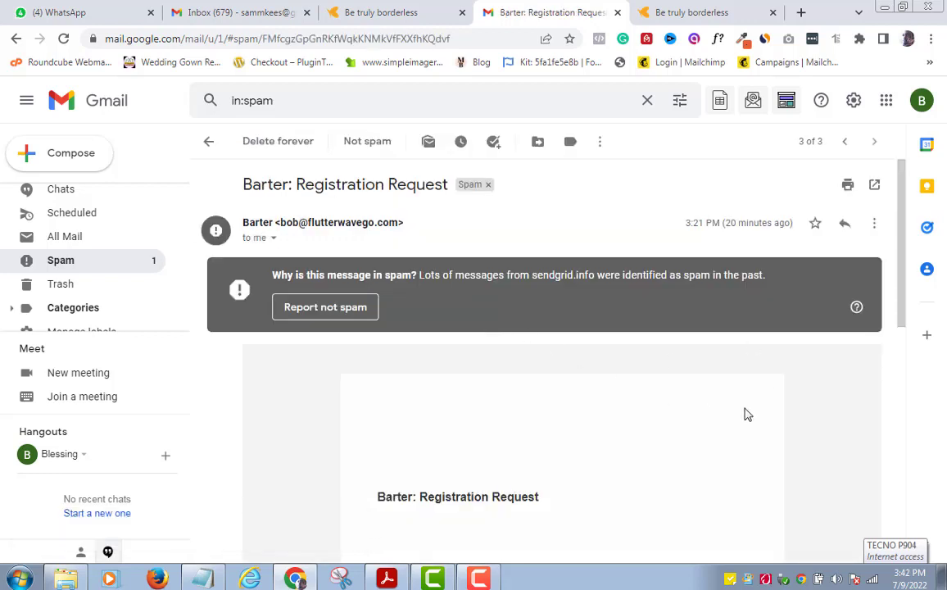
pyautogui.moveTo(904, 237); pyautogui.dragTo(905, 330)
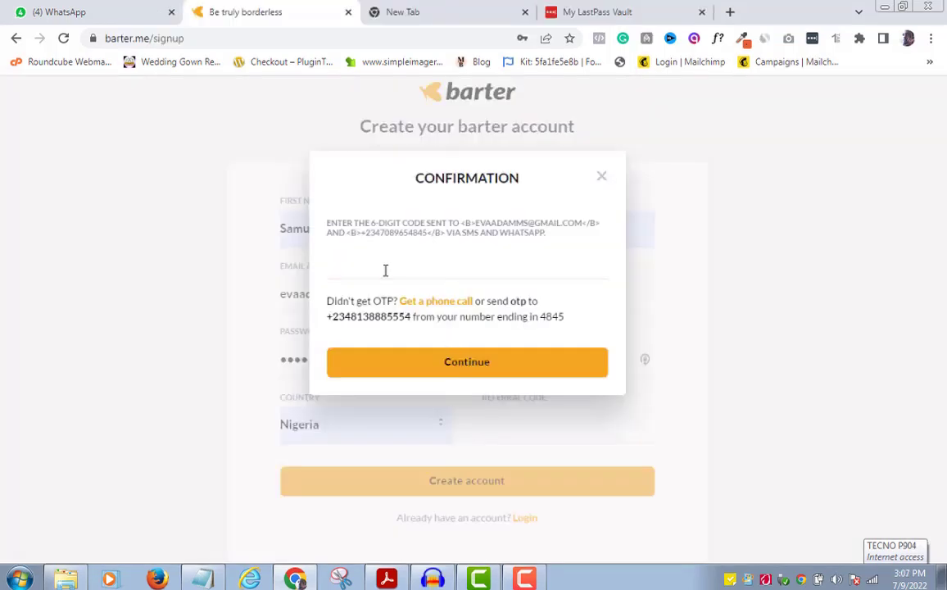
pyautogui.click(386, 270)
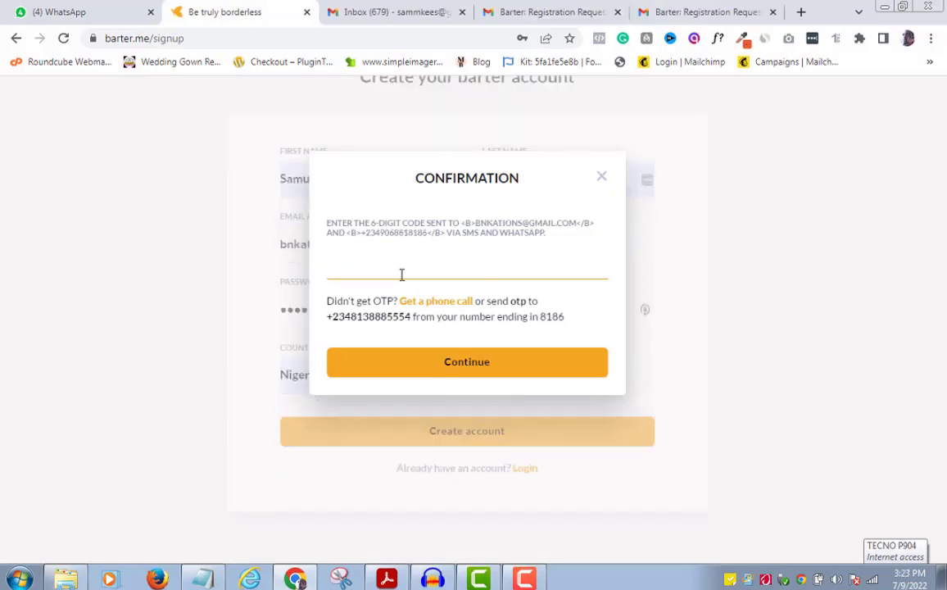
# Step: Paste the emailed code and continue through account verification to the Home dashboard
pyautogui.hotkey('ctrl', 'v')
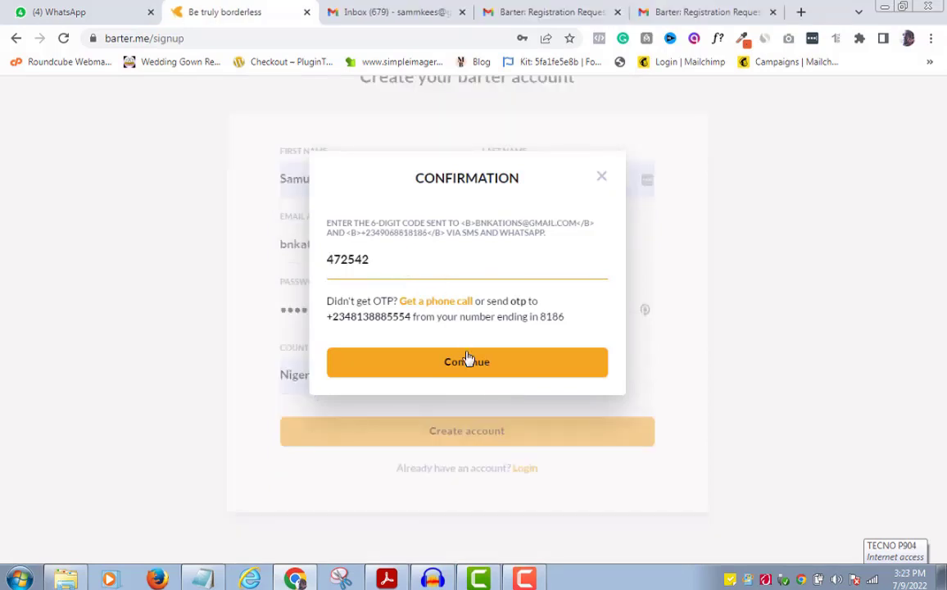
pyautogui.click(471, 364)
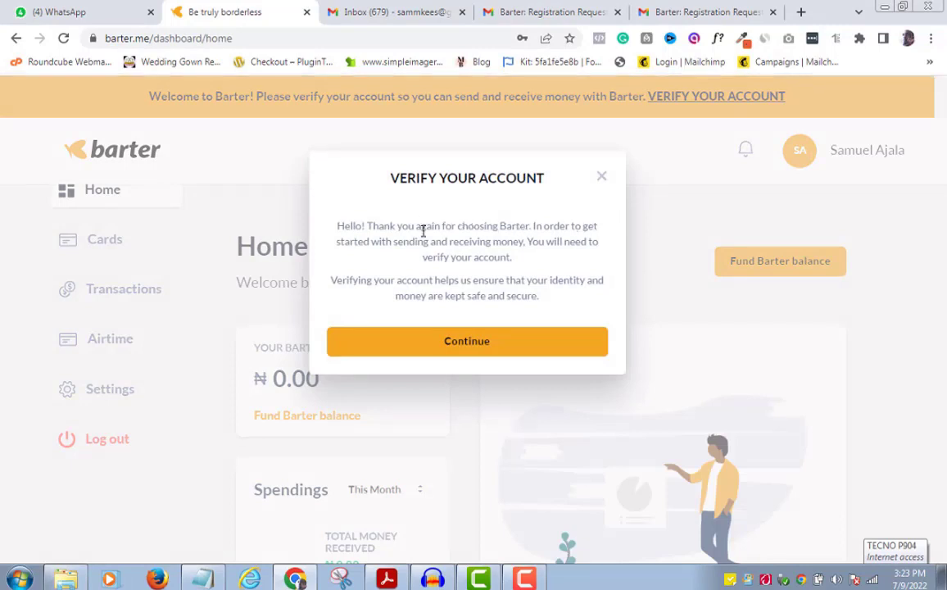
pyautogui.click(473, 348)
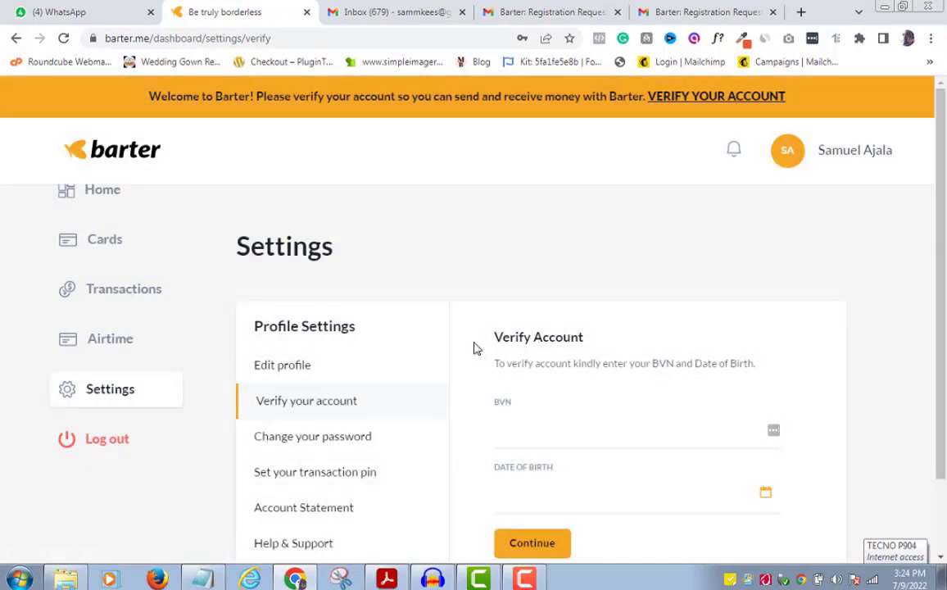
pyautogui.moveTo(943, 176); pyautogui.dragTo(945, 256)
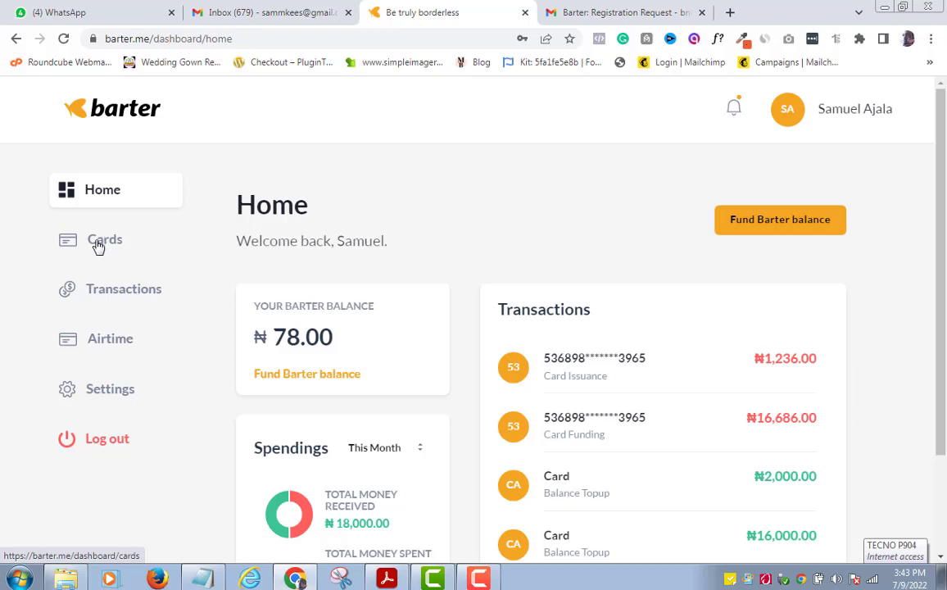
pyautogui.click(97, 247)
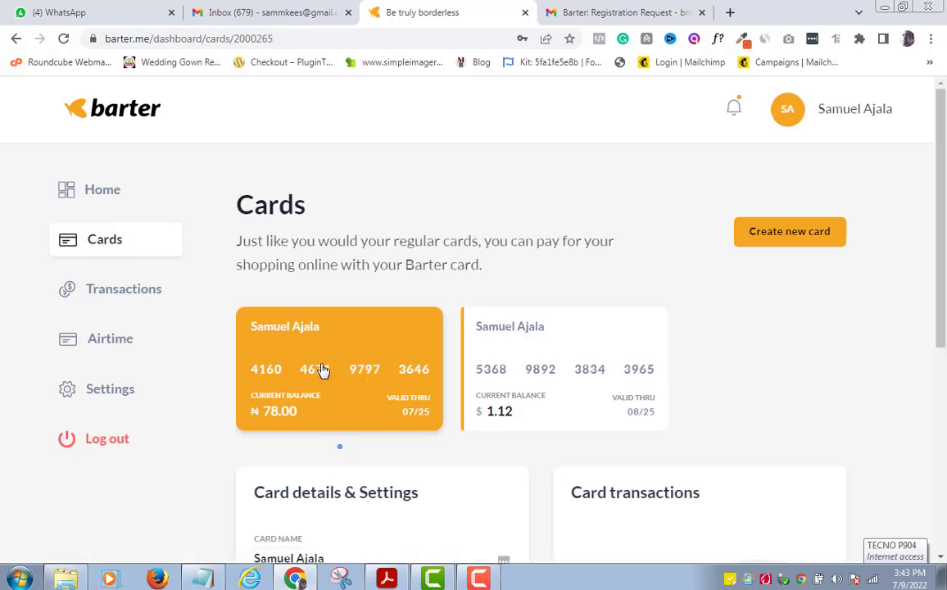
pyautogui.scroll(-1, 409, 378)
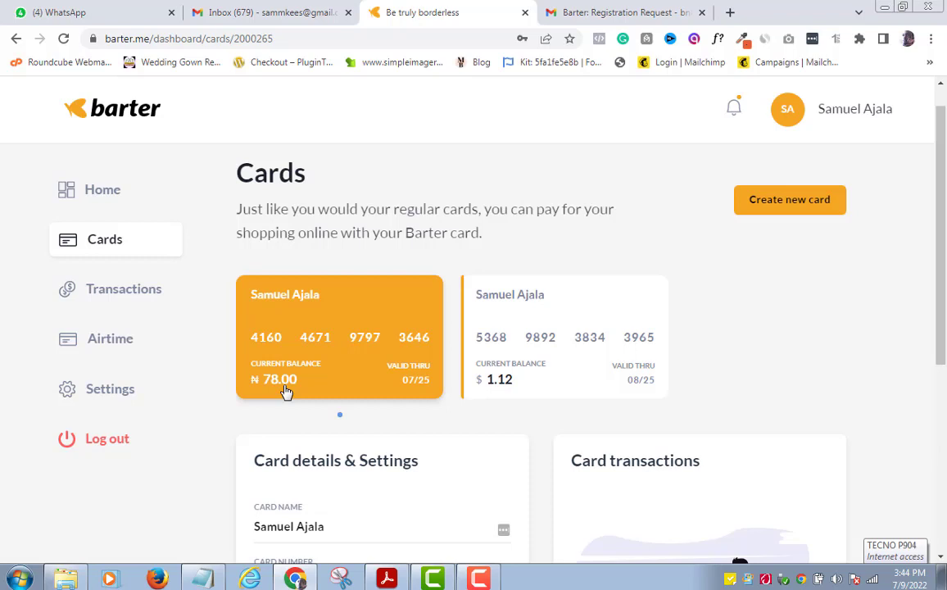
pyautogui.moveTo(938, 237); pyautogui.dragTo(939, 381)
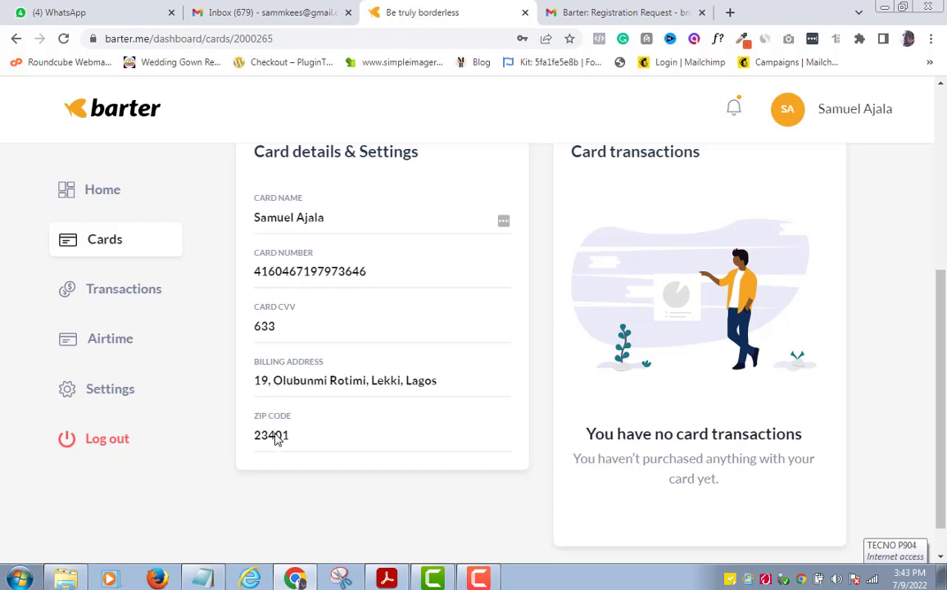
pyautogui.scroll(2, 944, 338)
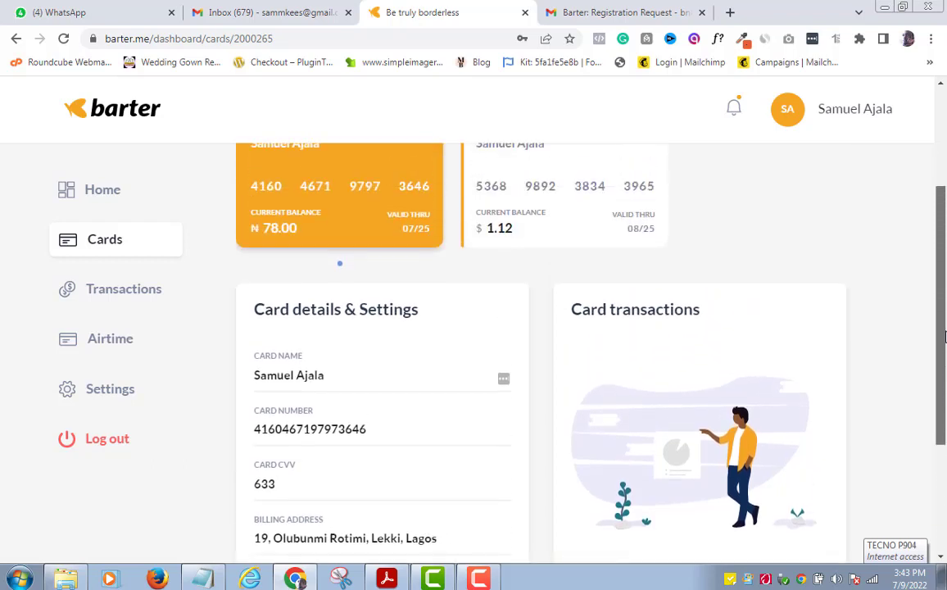
pyautogui.scroll(2, 944, 338)
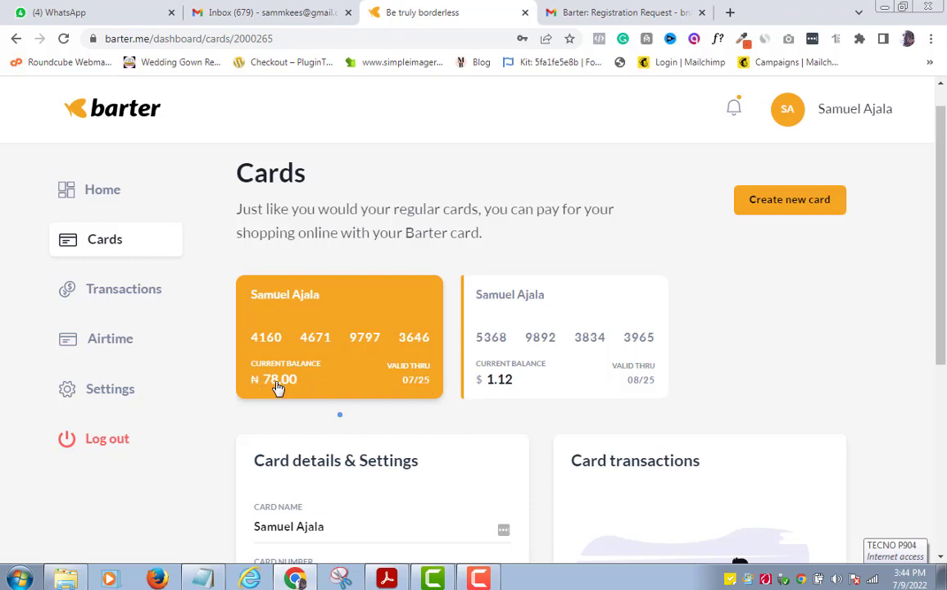
# Step: Select the dollar card and review its details and its $27.00 funding and $25.88 Name-Cheap charge
pyautogui.click(554, 369)
pyautogui.moveTo(944, 221); pyautogui.dragTo(940, 326)
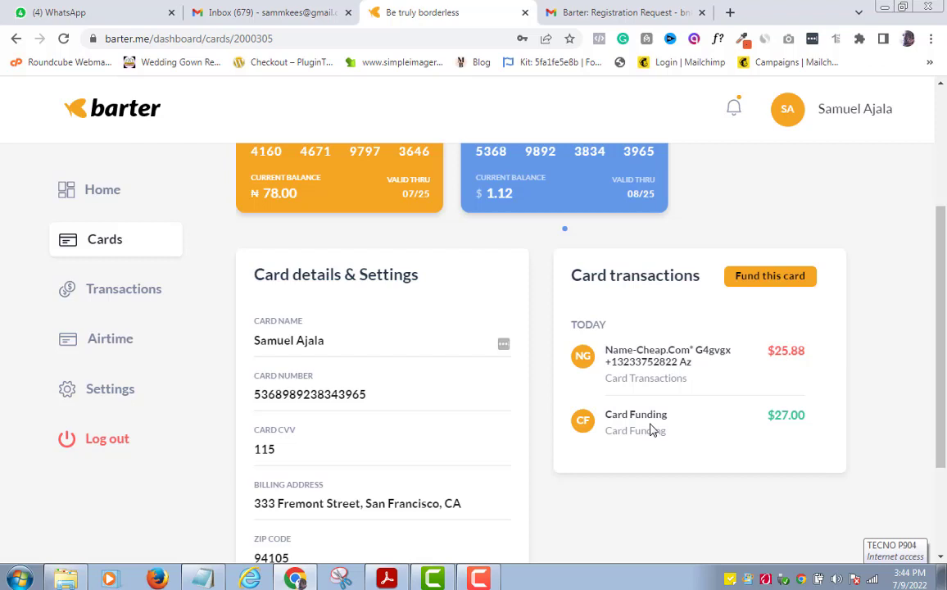
pyautogui.moveTo(941, 399); pyautogui.dragTo(935, 275)
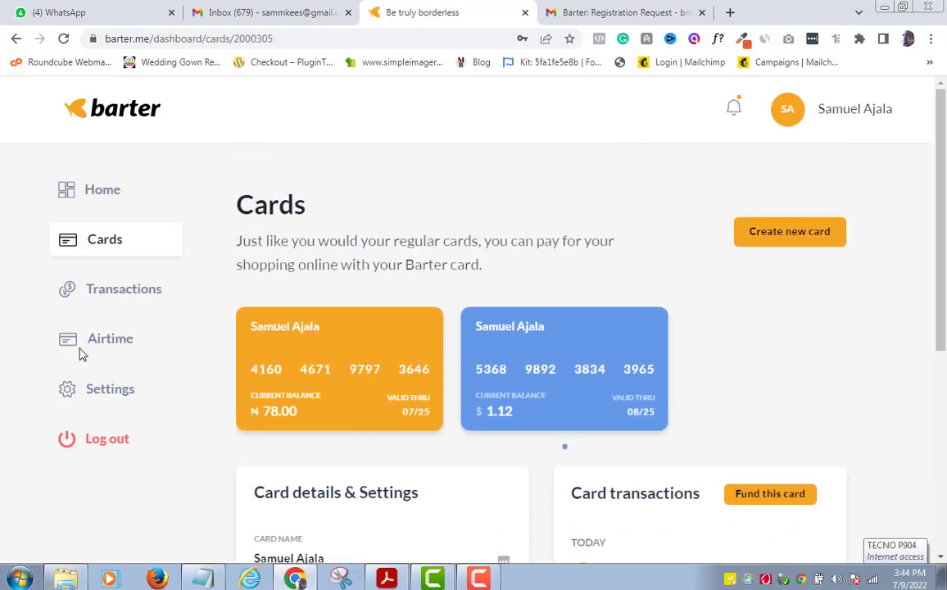
# Step: Request a new card funded with $5, charged NGN4,326.00 including the creation fee
pyautogui.click(793, 235)
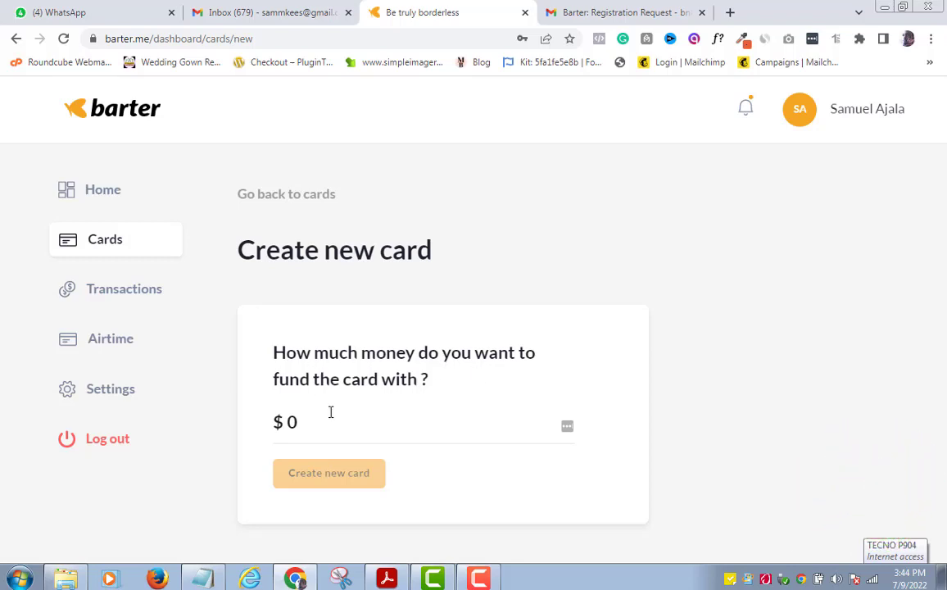
pyautogui.hotkey('alt', 'Left')
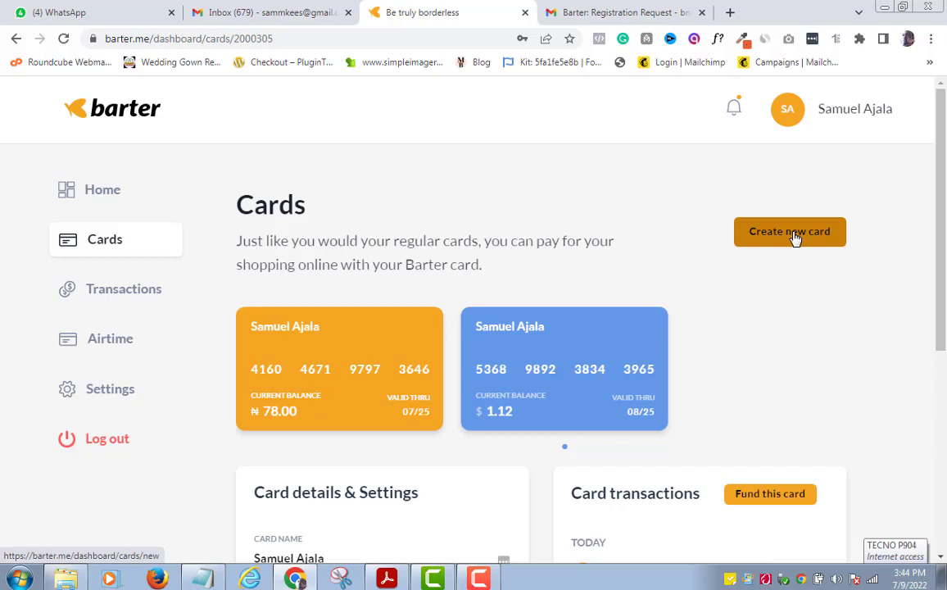
pyautogui.click(794, 235)
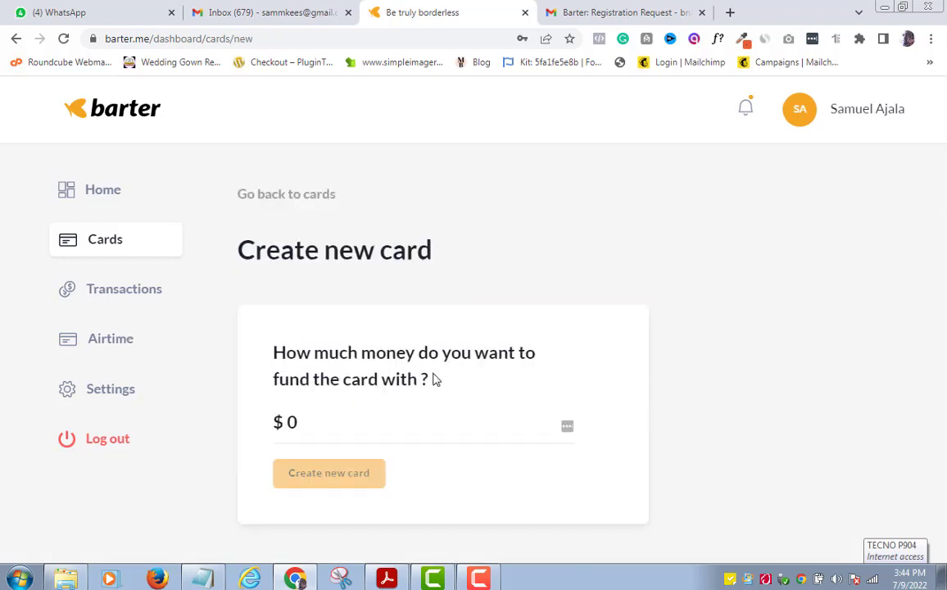
pyautogui.click(299, 426)
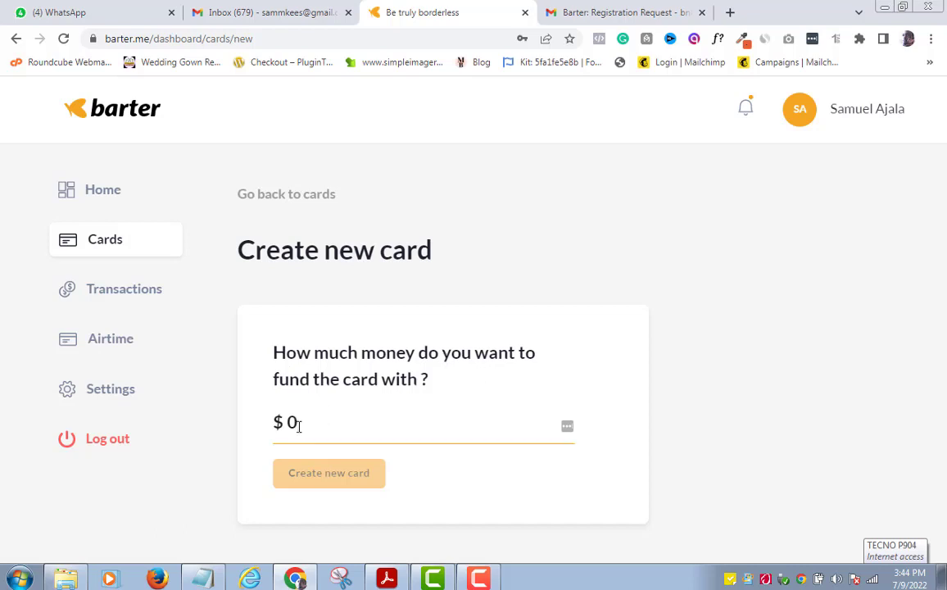
pyautogui.write('5')
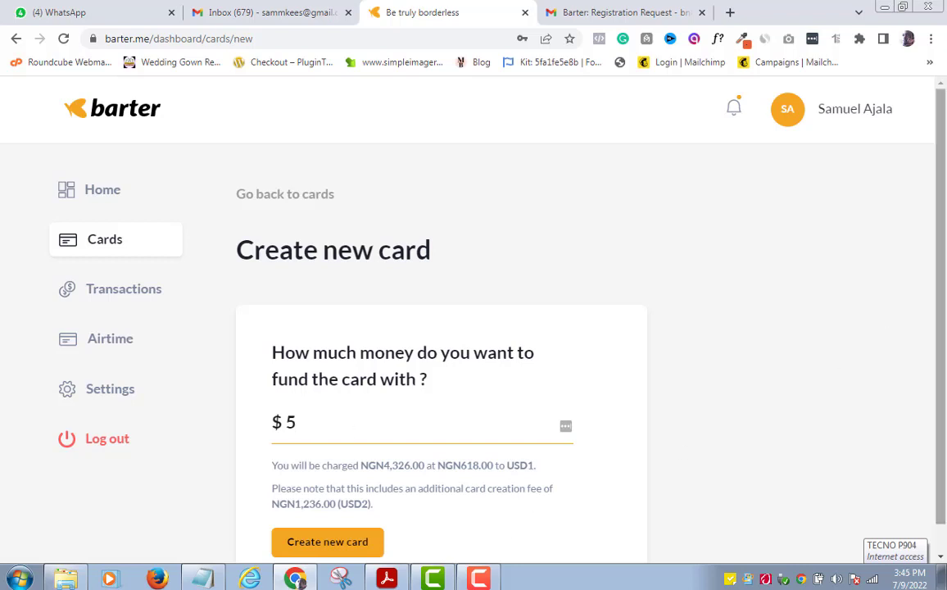
pyautogui.scroll(-1, 943, 287)
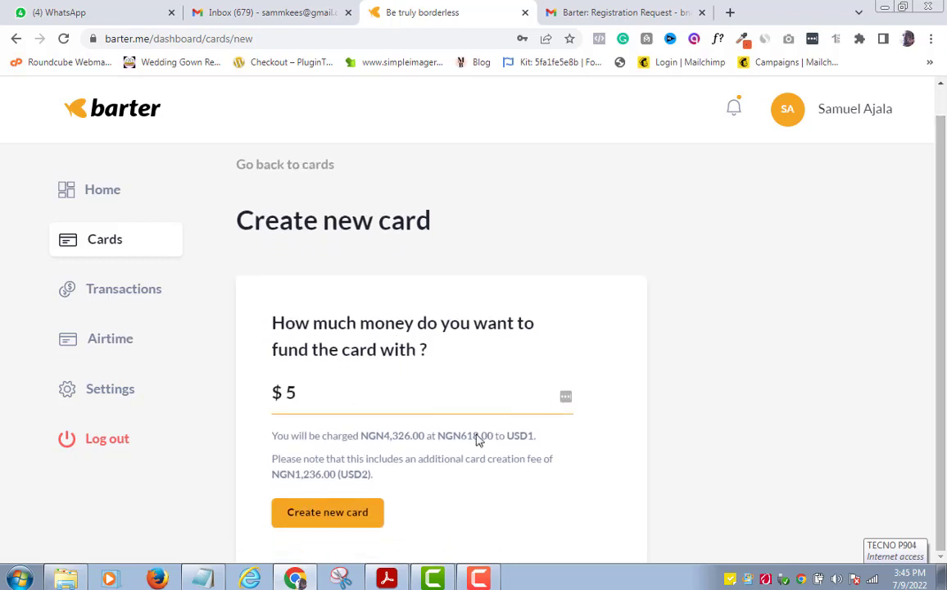
pyautogui.click(334, 514)
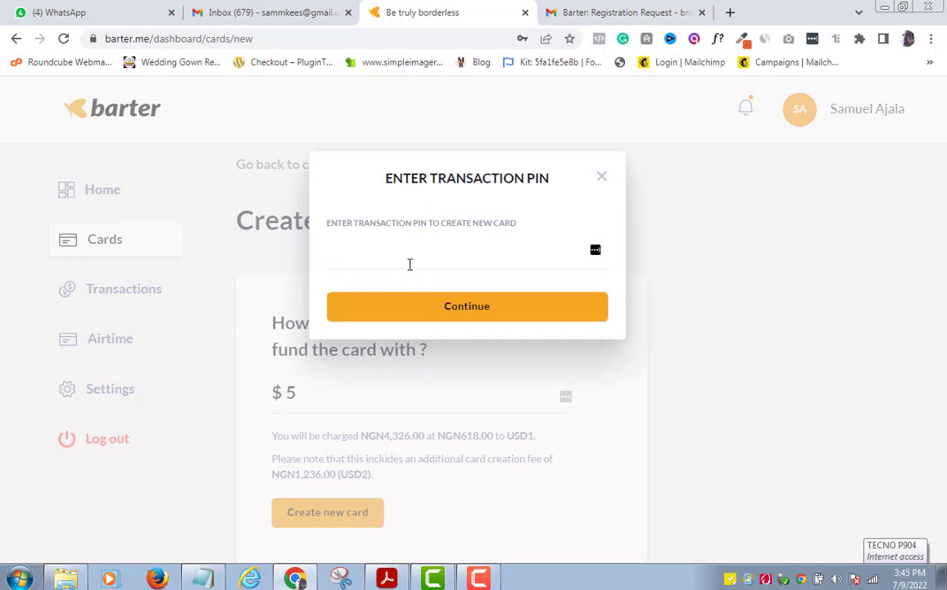
# Step: Enter the transaction PIN to confirm the $5 new-card request
pyautogui.click(410, 263)
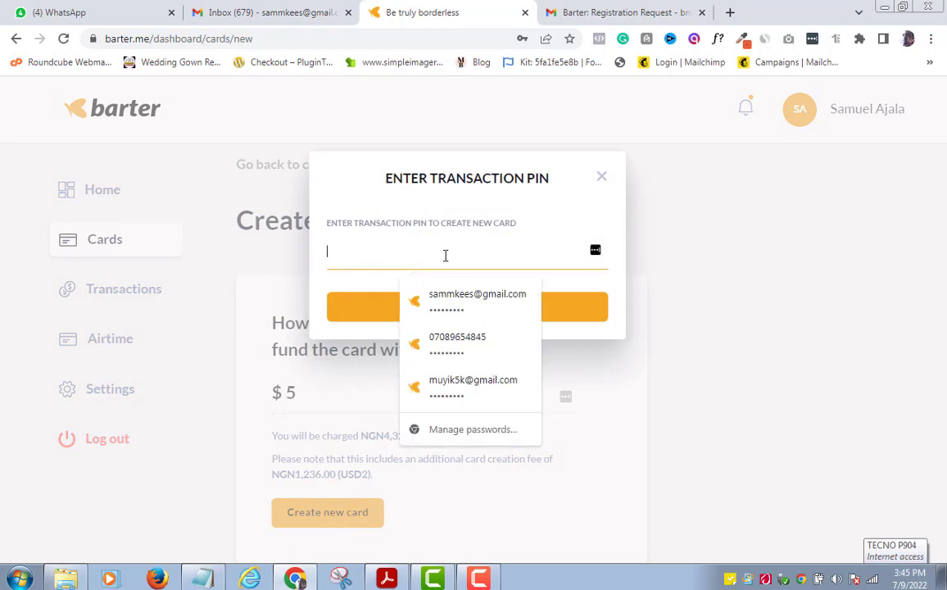
pyautogui.click(694, 314)
pyautogui.click(431, 260)
pyautogui.write('***')
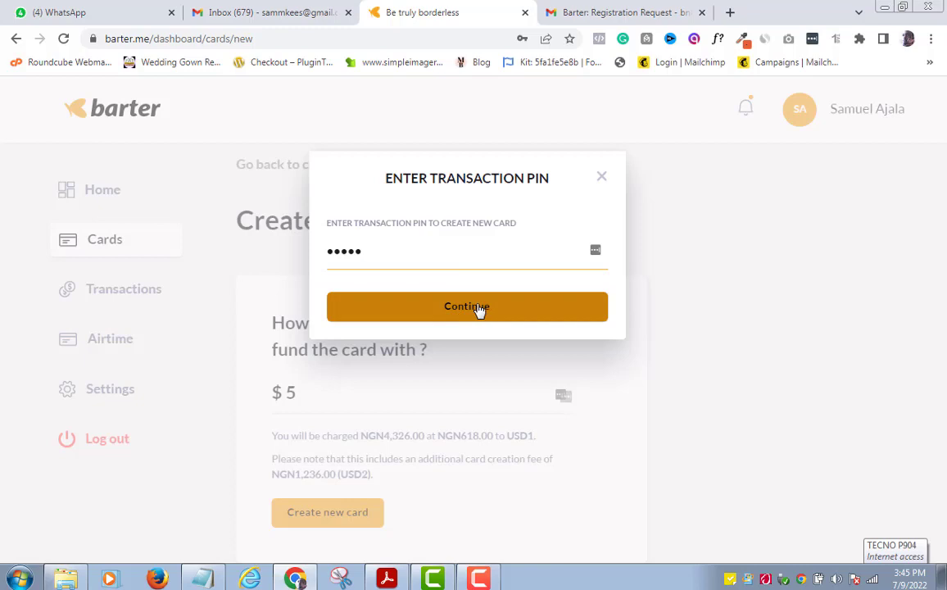
pyautogui.click(603, 178)
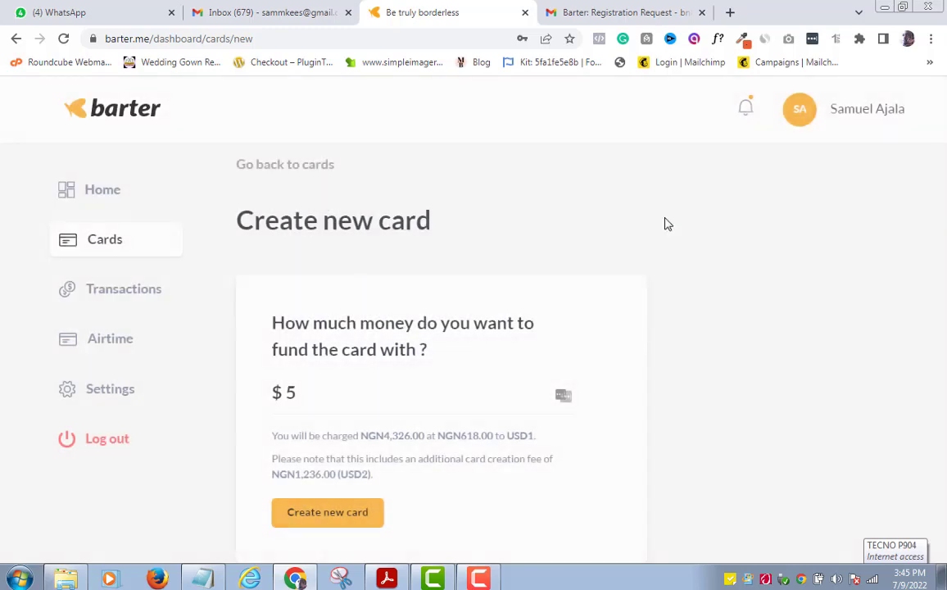
# Step: Go back to Cards, decline Chrome's password update, and select the dollar card
pyautogui.click(98, 259)
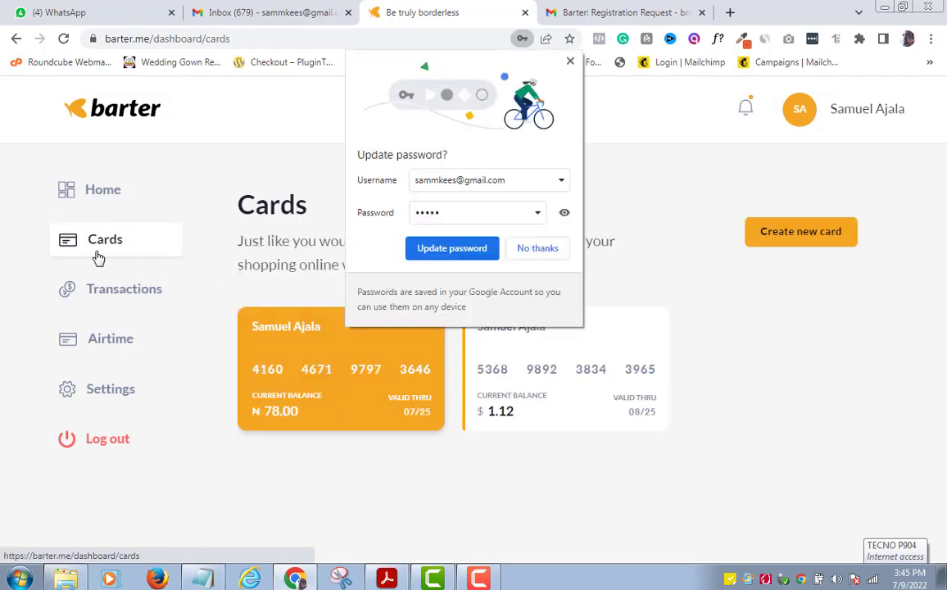
pyautogui.click(538, 248)
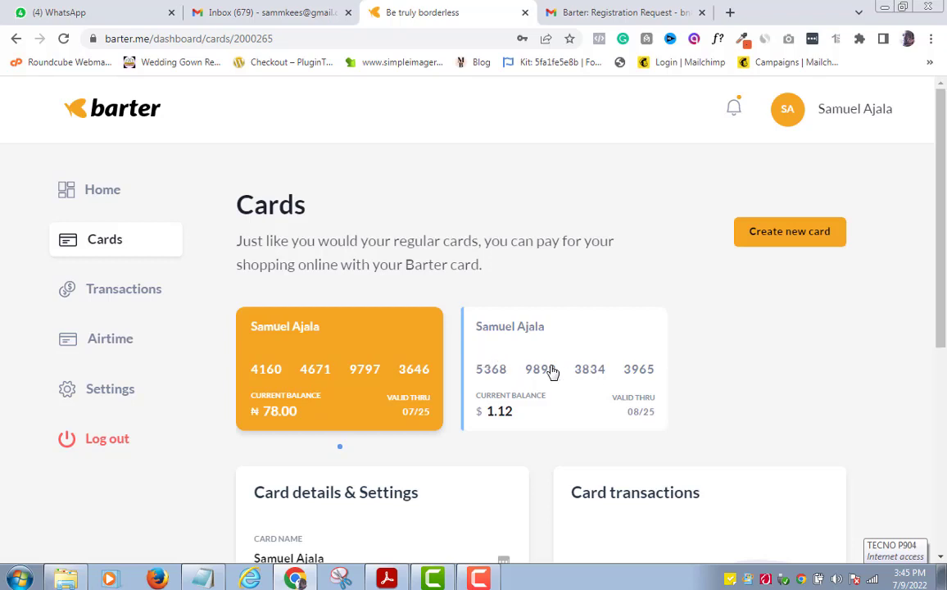
pyautogui.click(582, 384)
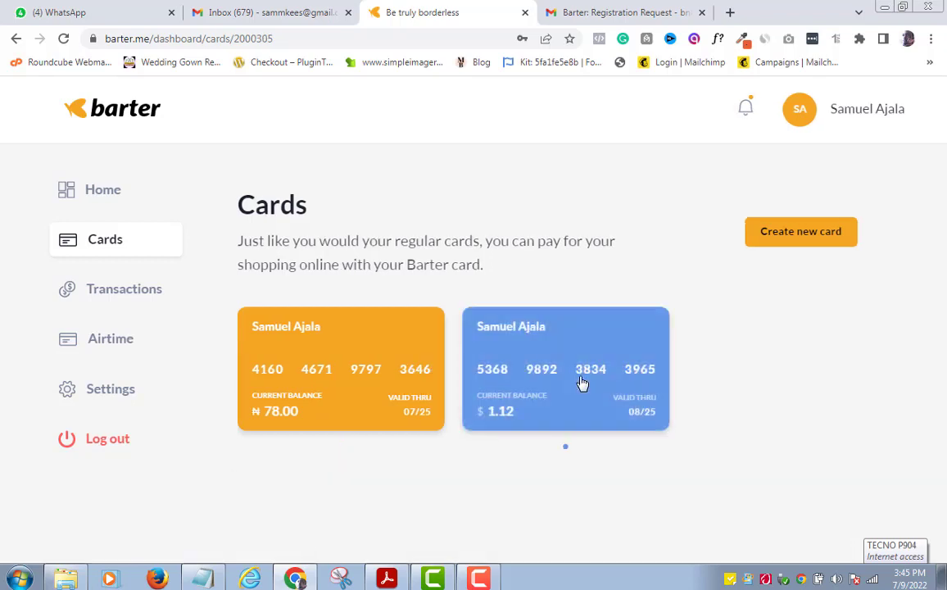
pyautogui.moveTo(942, 215); pyautogui.dragTo(944, 275)
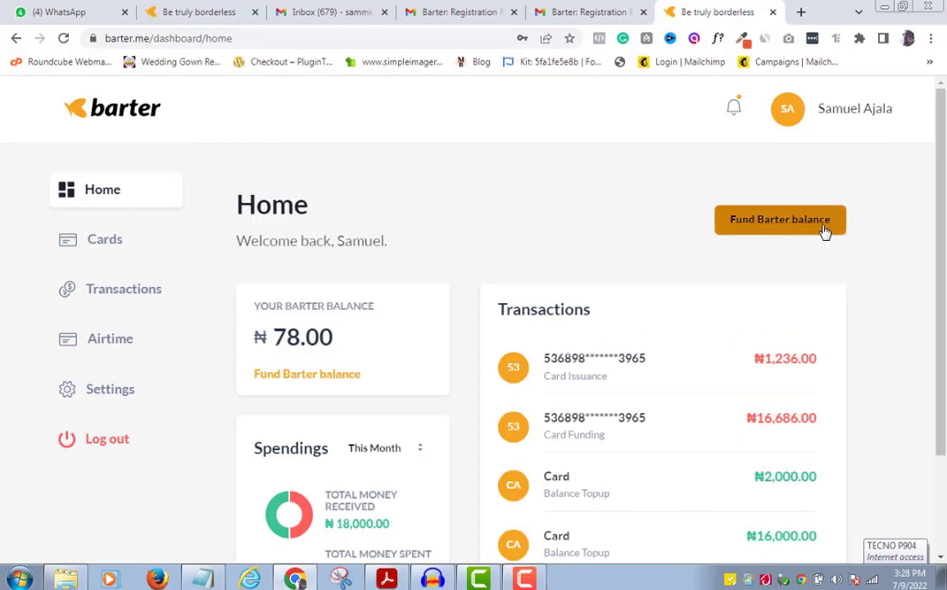
# Step: Start funding the Barter balance and place the cursor in the amount field
pyautogui.click(779, 232)
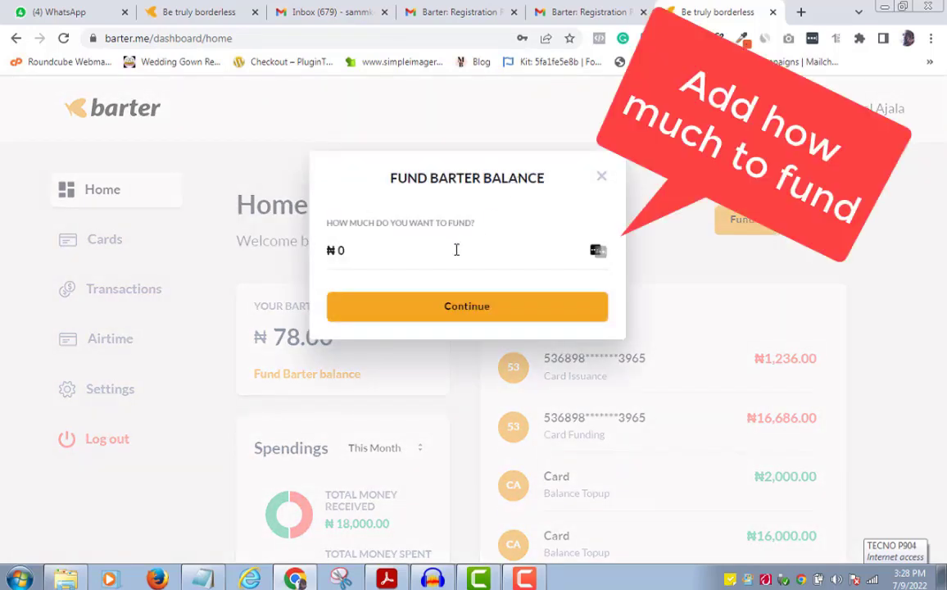
pyautogui.click(373, 252)
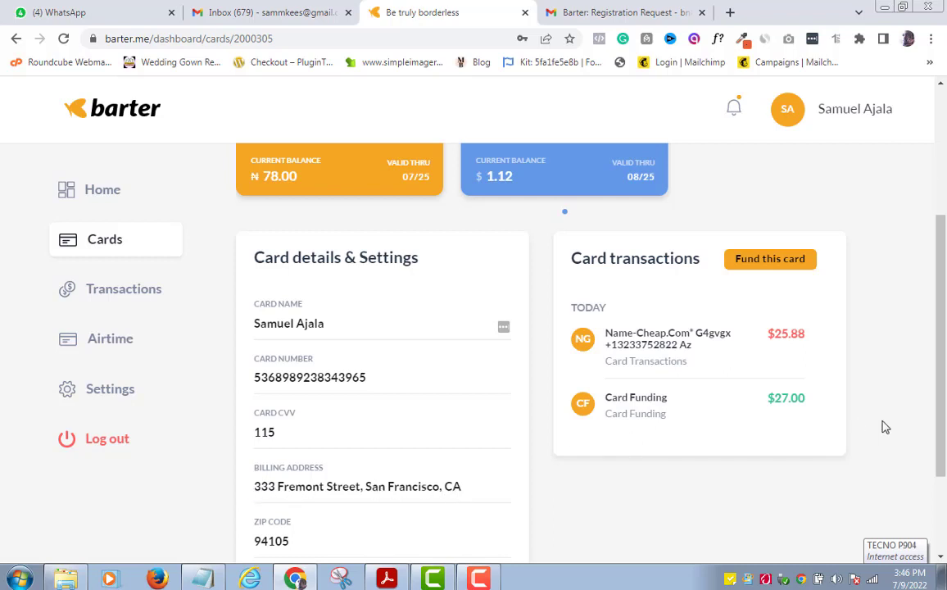
# Step: Scroll through the dollar card's details, then show the account notifications list
pyautogui.scroll(-2, 933, 380)
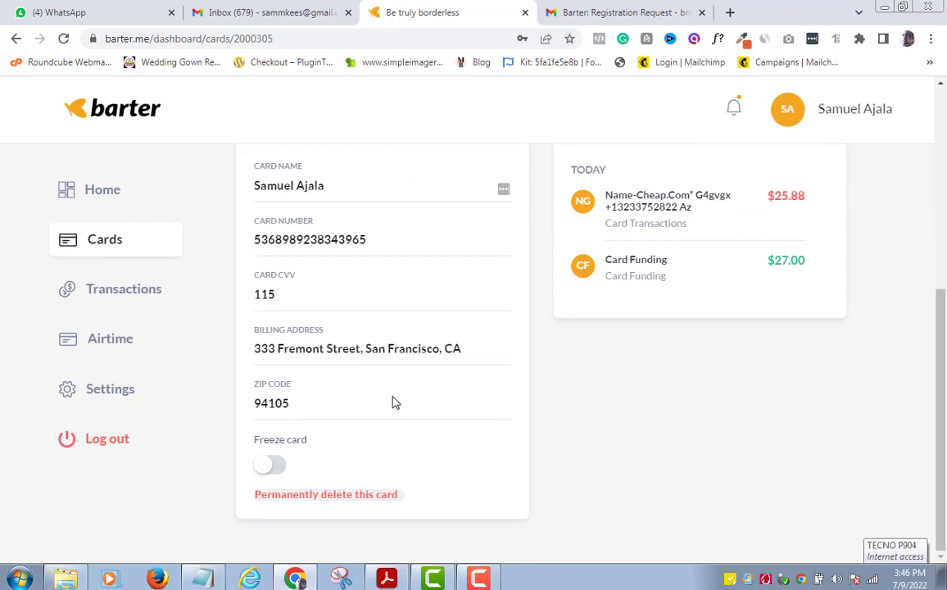
pyautogui.scroll(1, 338, 444)
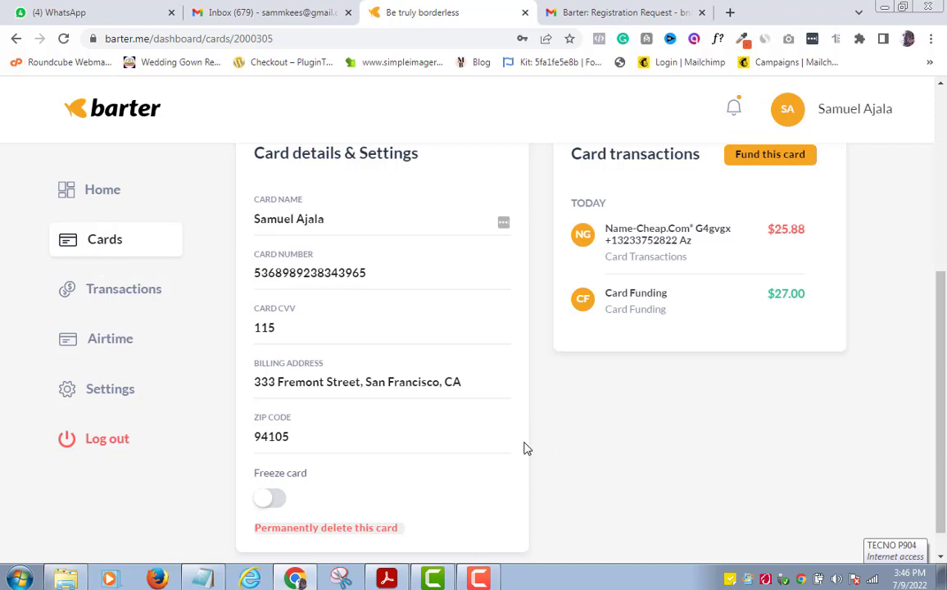
pyautogui.moveTo(945, 475); pyautogui.dragTo(945, 266)
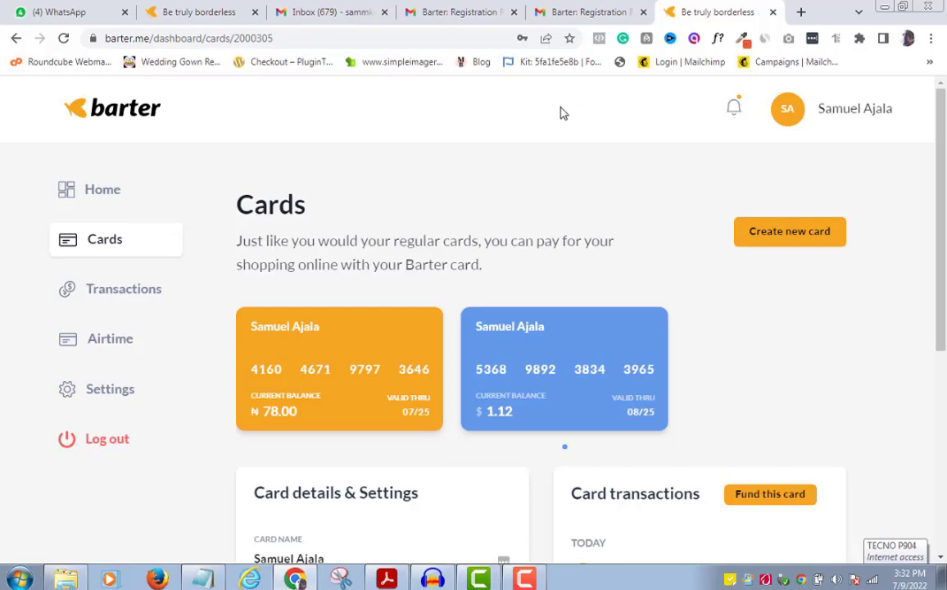
pyautogui.click(739, 112)
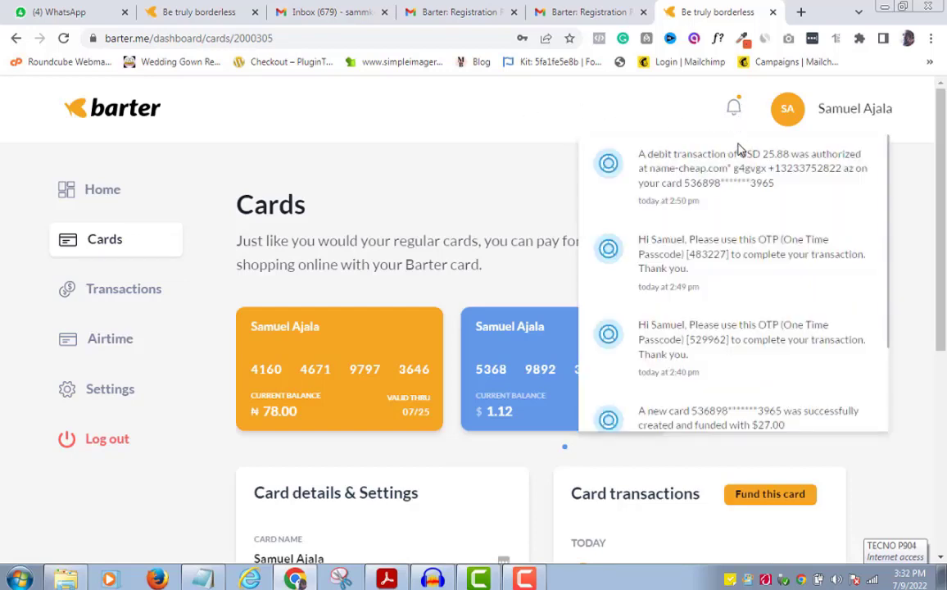